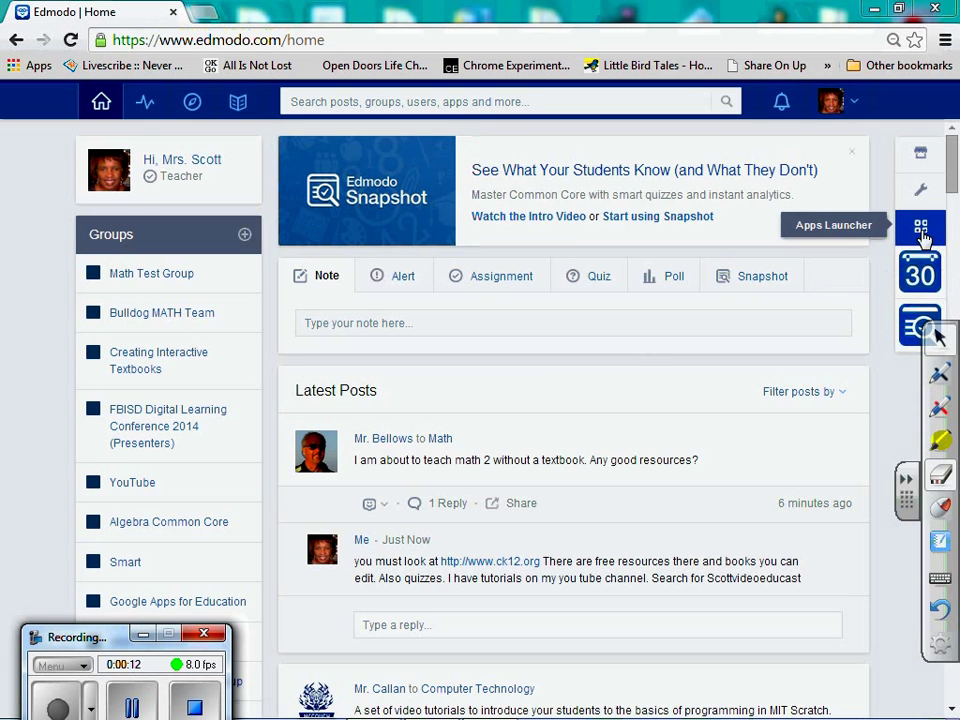
Open the Edmodo Store and look through the Top Free Apps for the CK-12 practice apps.
click(922, 232)
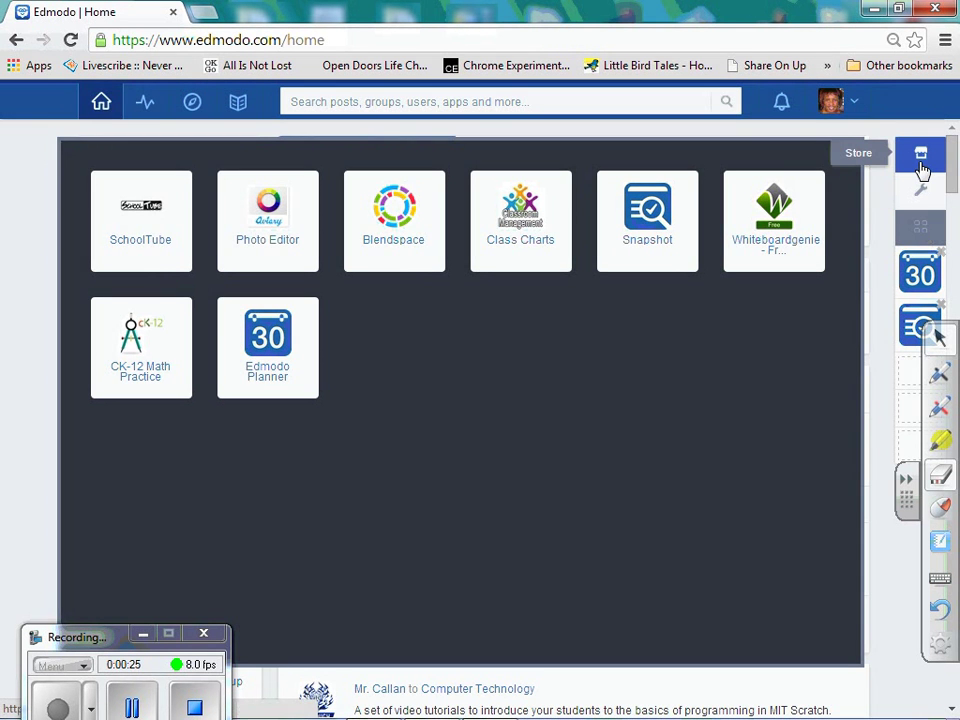
click(921, 155)
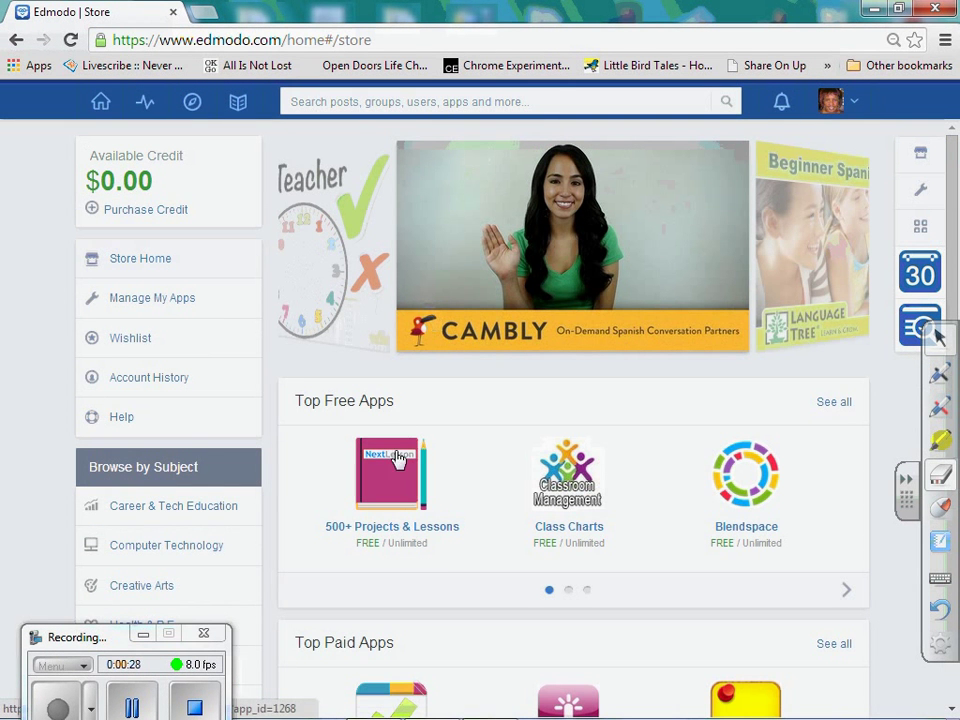
click(847, 594)
click(845, 594)
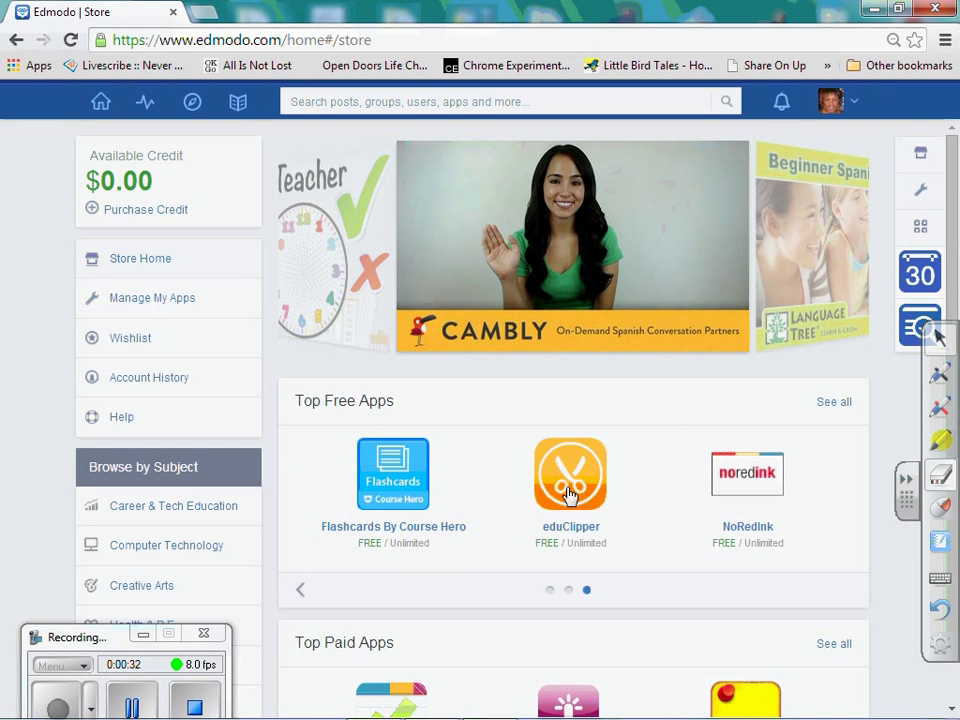
click(303, 590)
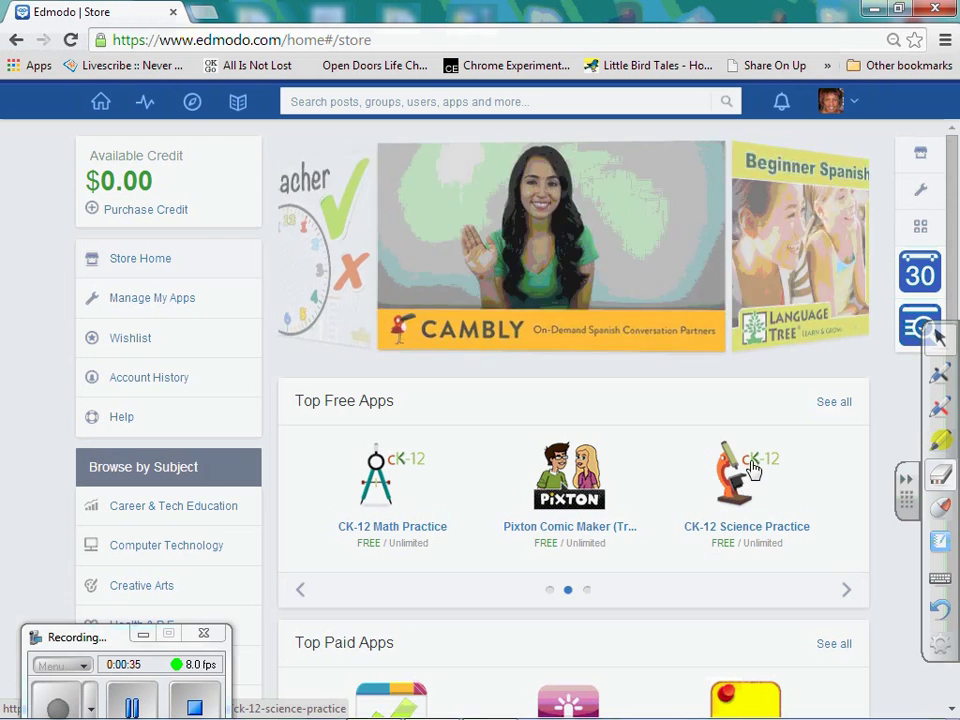
Launch the installed CK-12 Math Practice app and open the Linear Equations topic under Algebra.
click(921, 230)
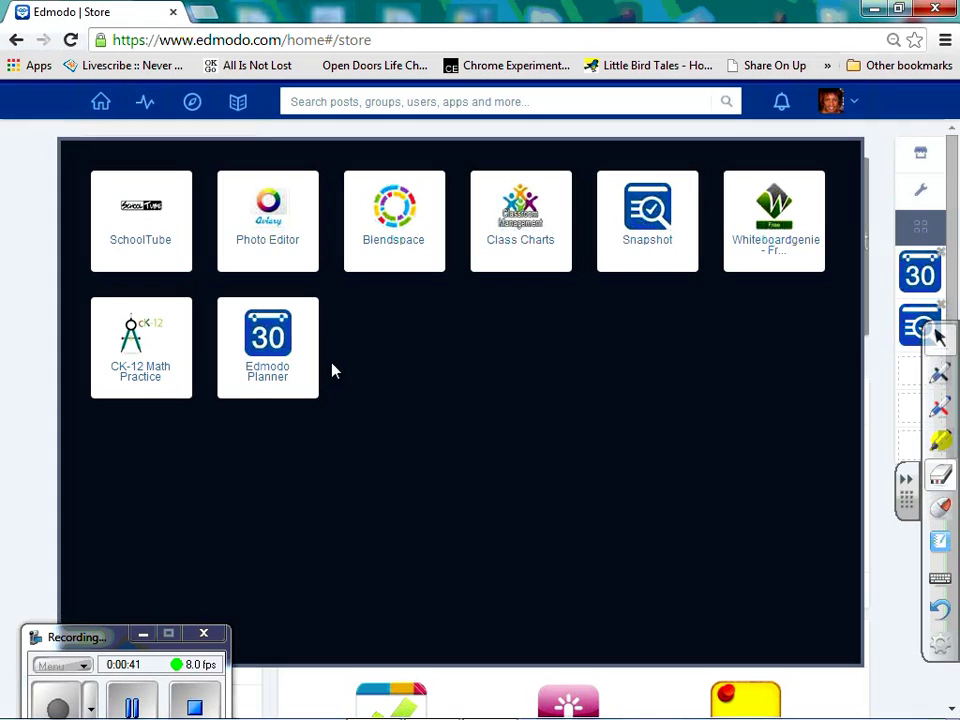
click(153, 386)
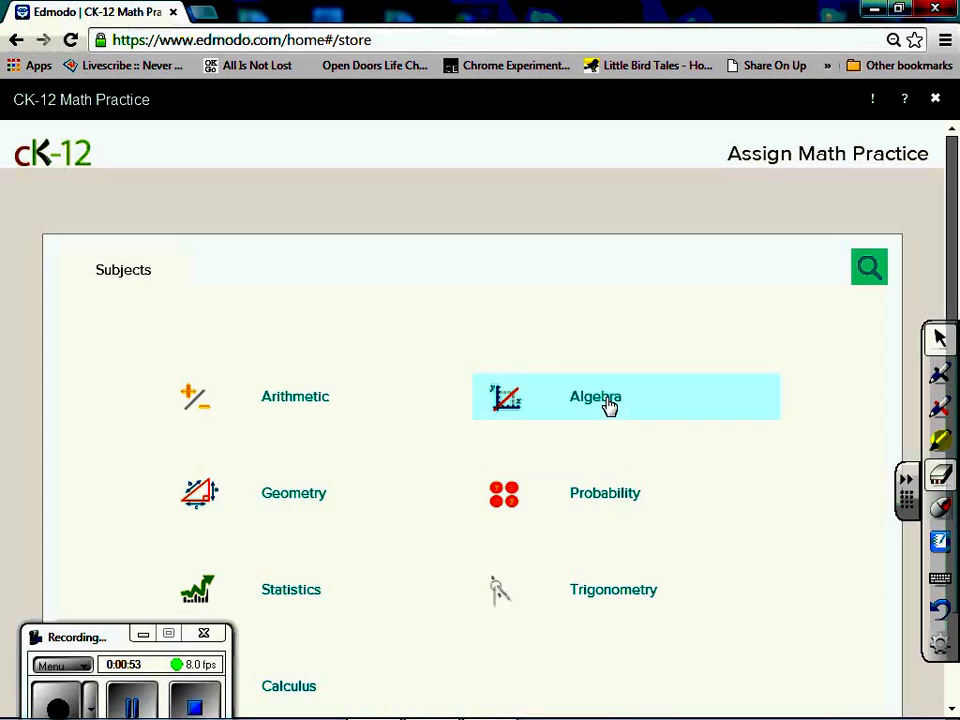
click(609, 404)
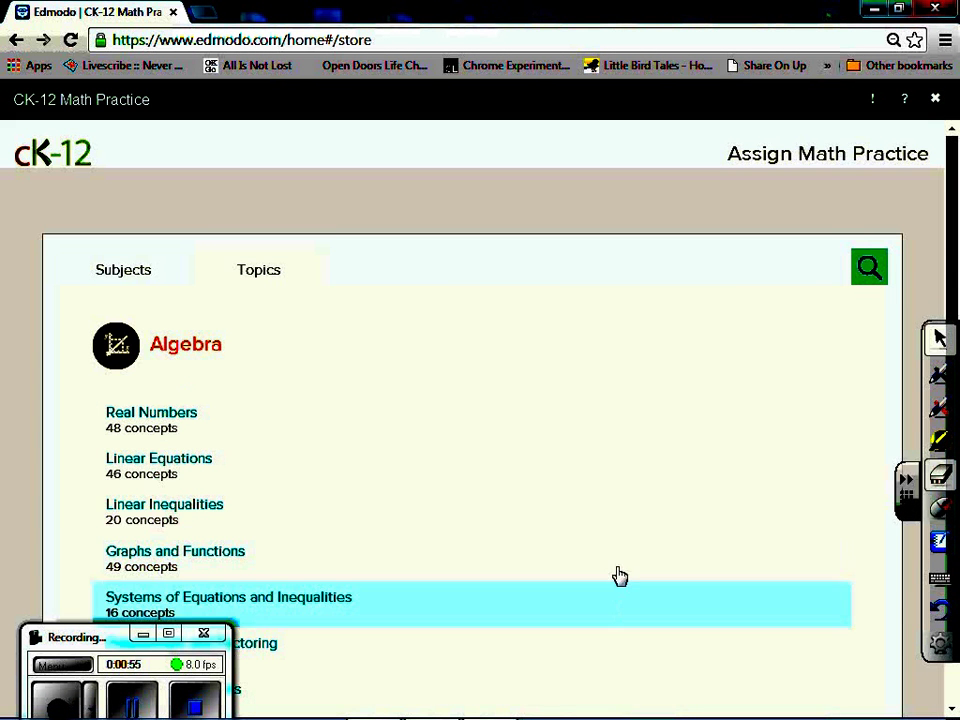
click(181, 470)
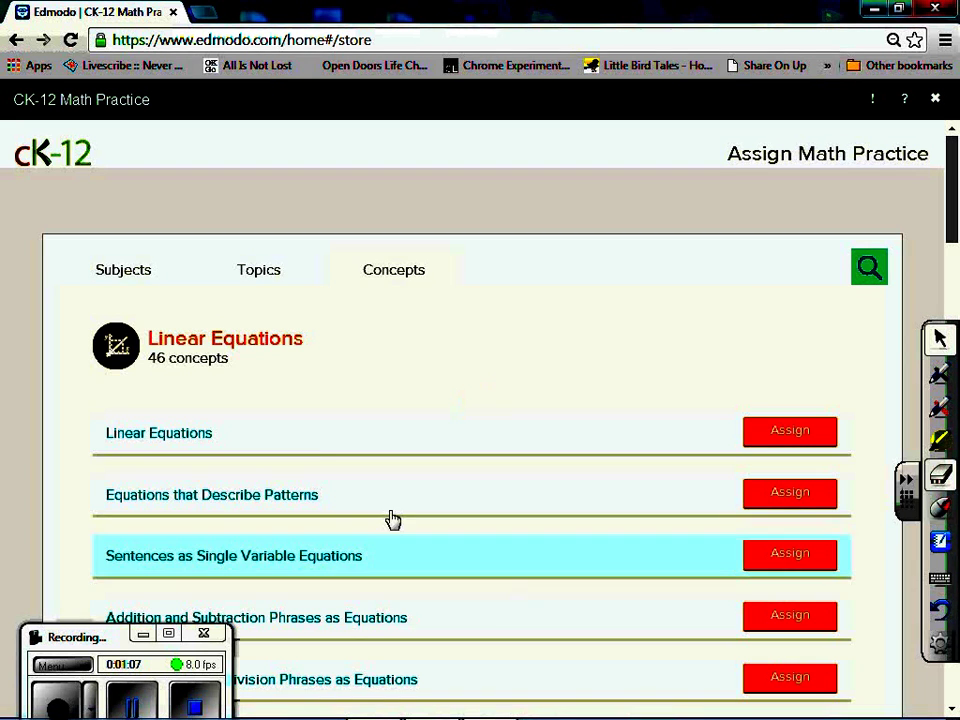
Open the Function Rules for Input-Output Tables concept from the Linear Equations concepts.
scroll(350, 472, down, 1)
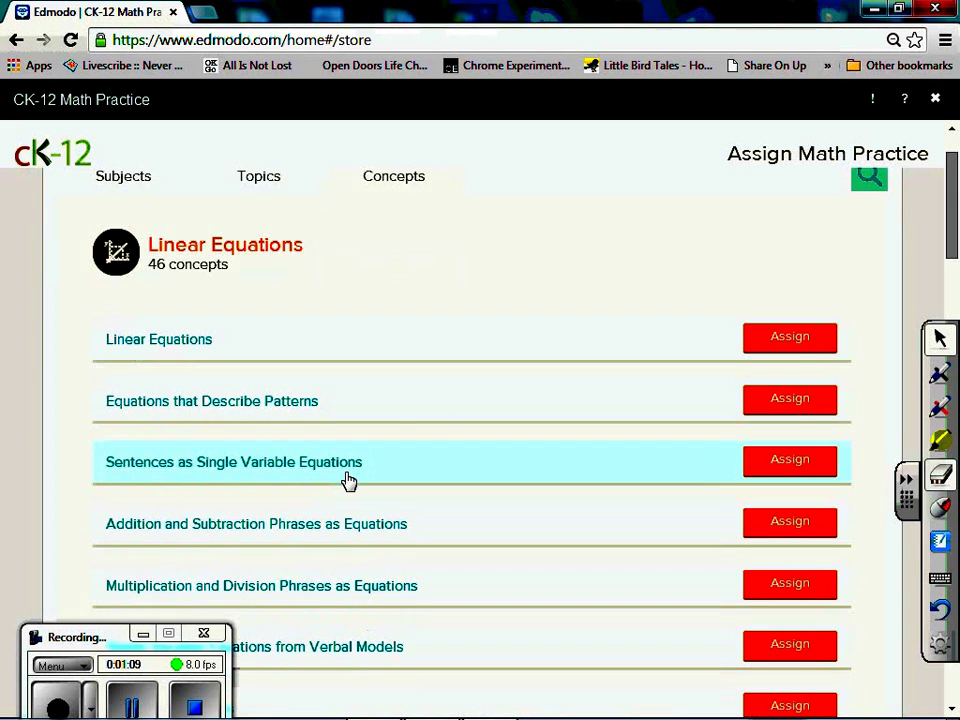
scroll(431, 576, down, 1)
scroll(358, 614, down, 1)
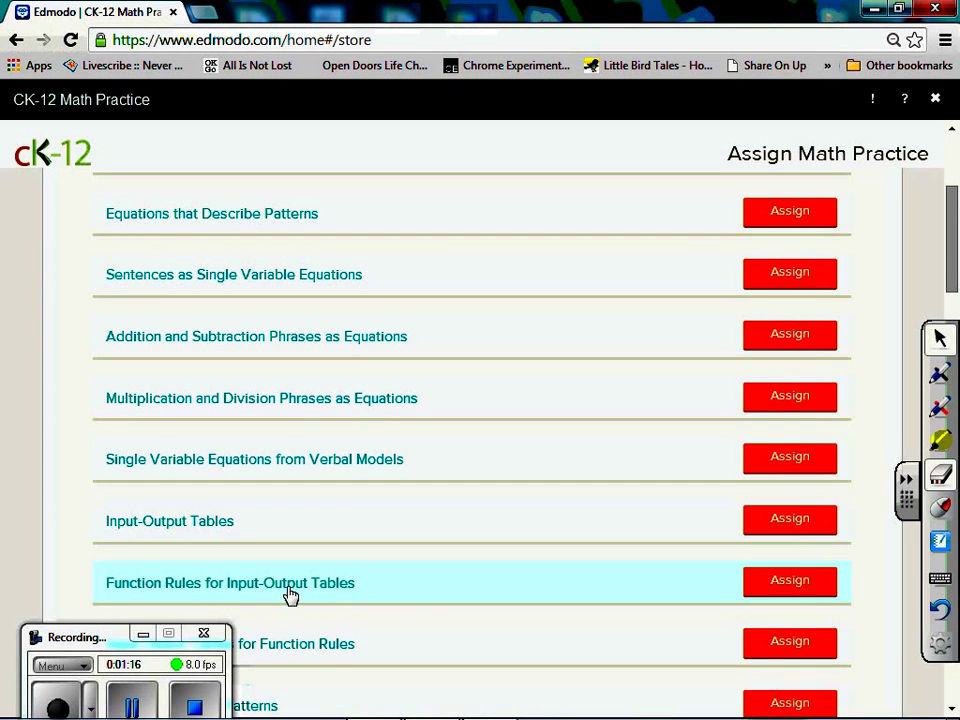
click(330, 592)
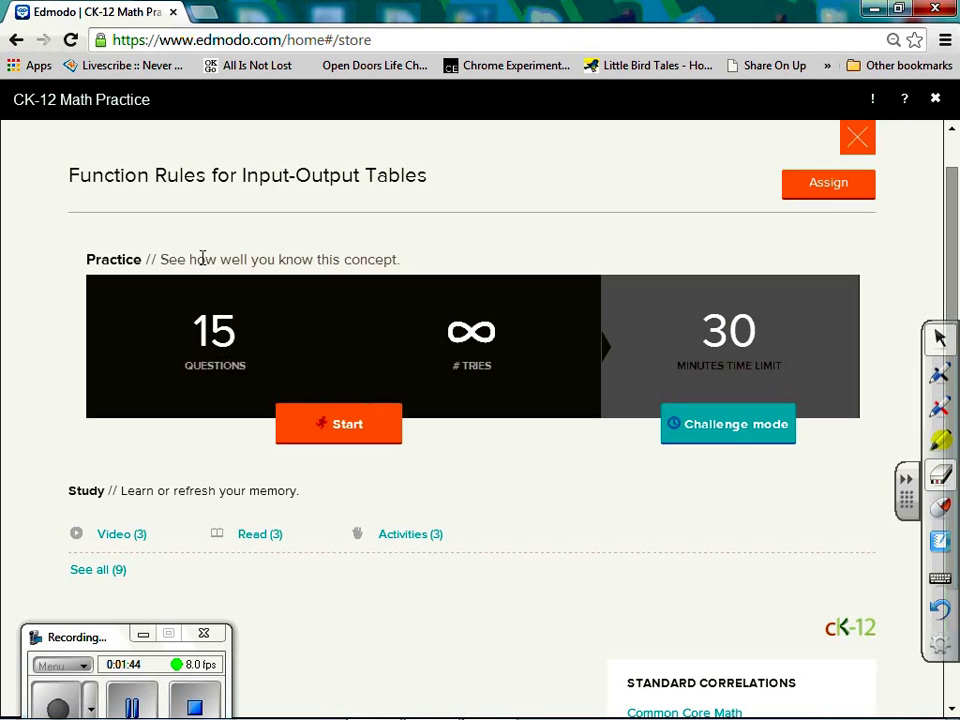
Assign the Function Rules for Input-Output Tables practice to Math Test Group with due date 07/17/2014 and send it to Edmodo.
click(820, 192)
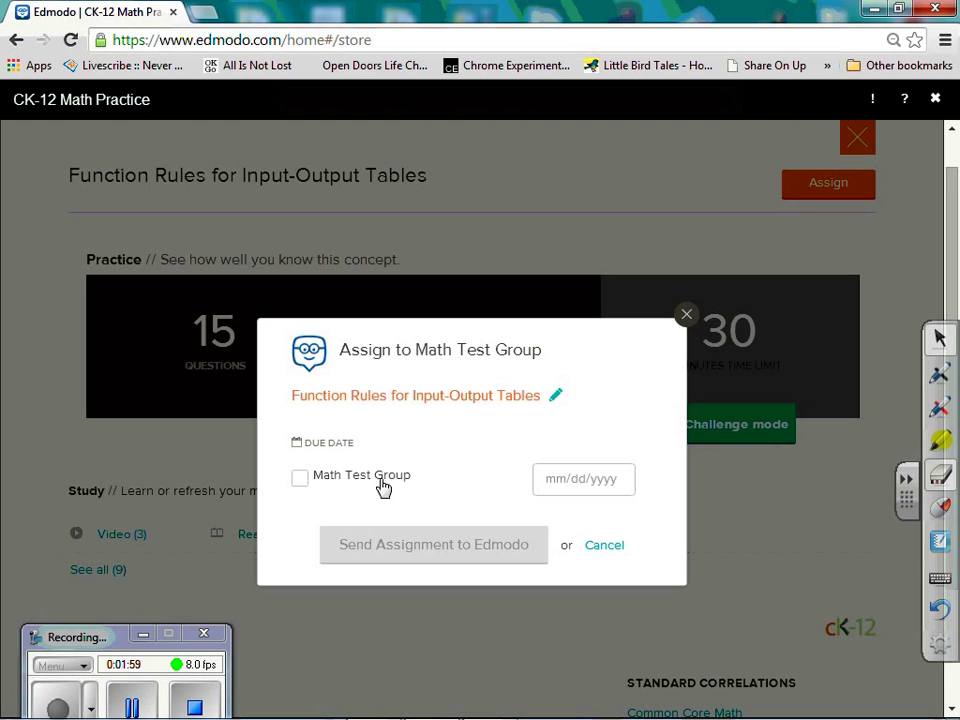
click(300, 480)
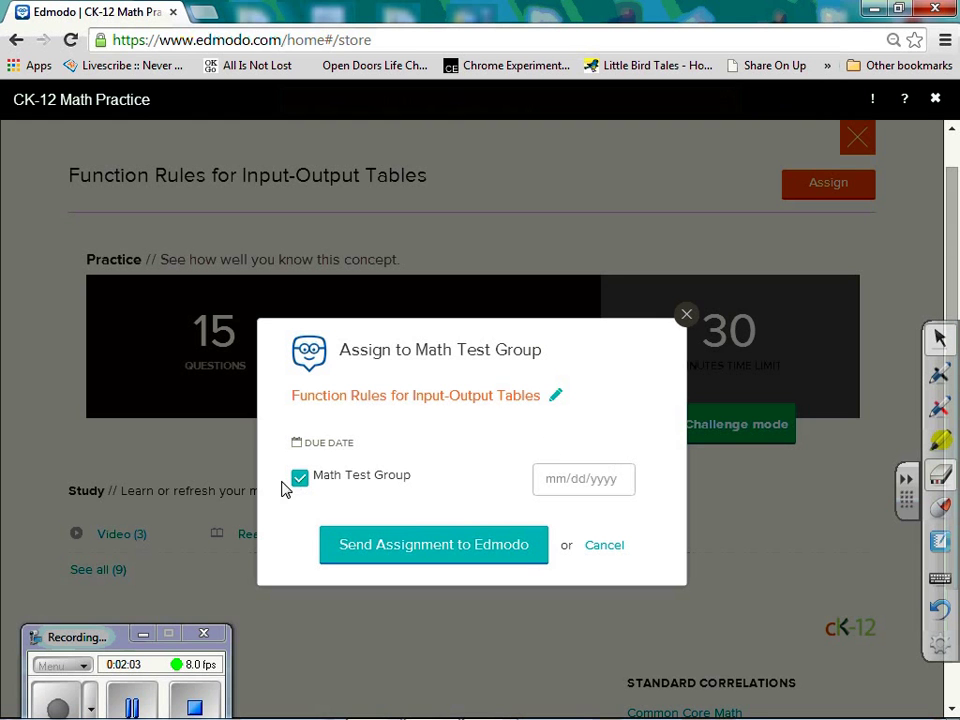
click(433, 550)
click(565, 481)
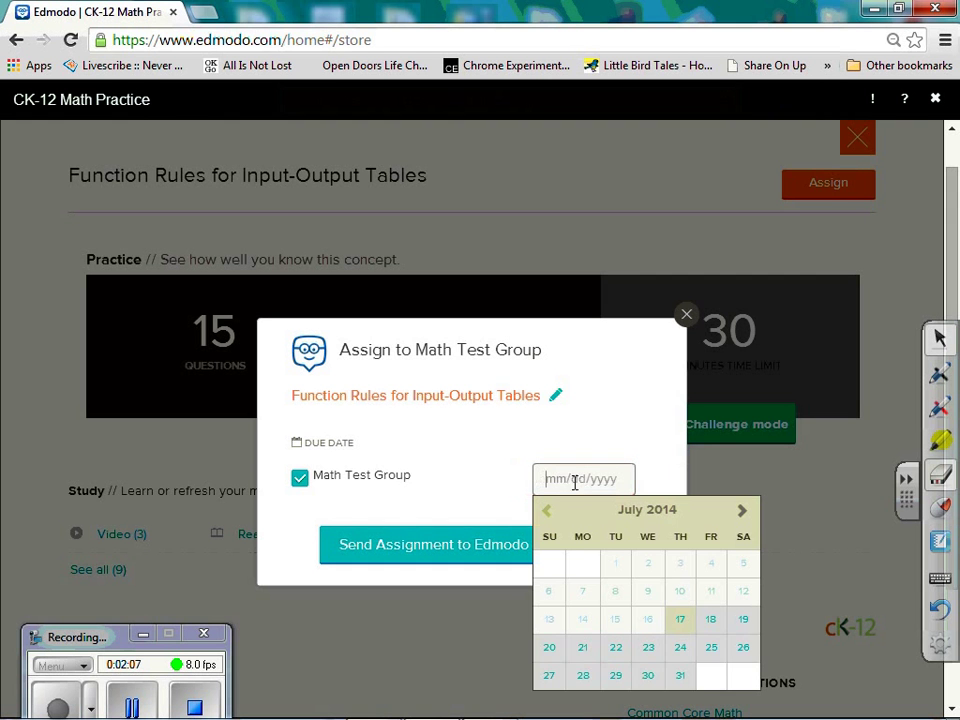
click(680, 626)
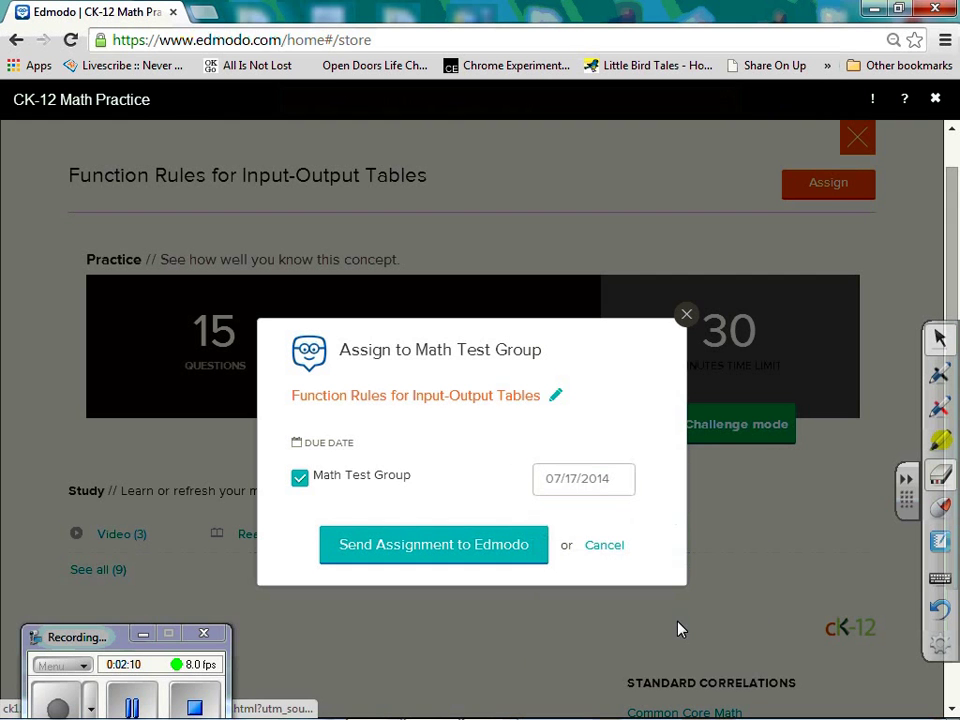
click(435, 546)
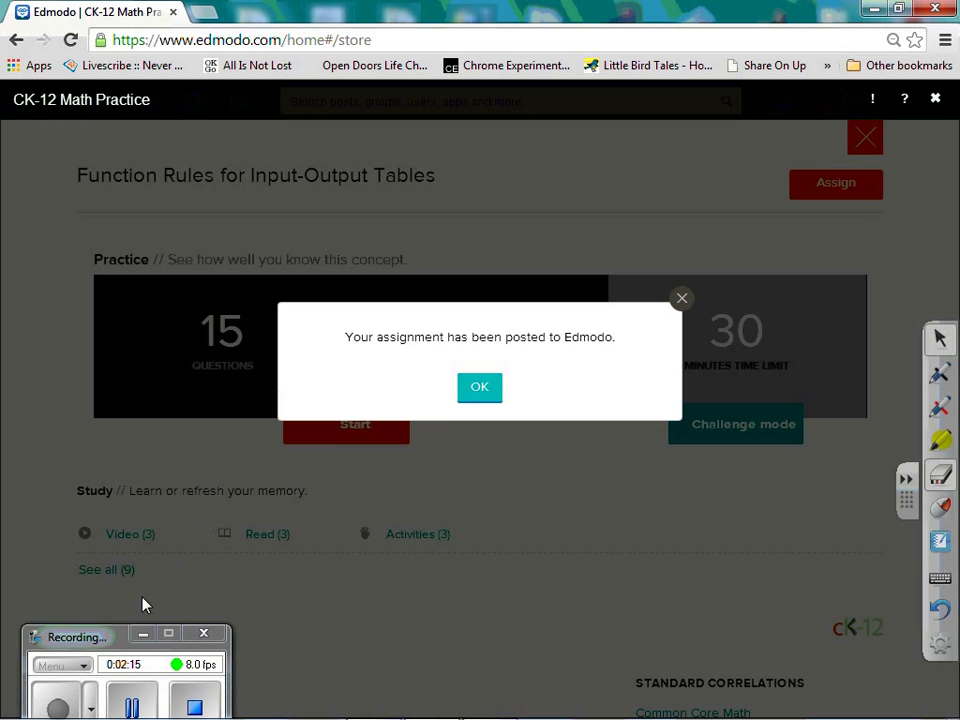
click(473, 394)
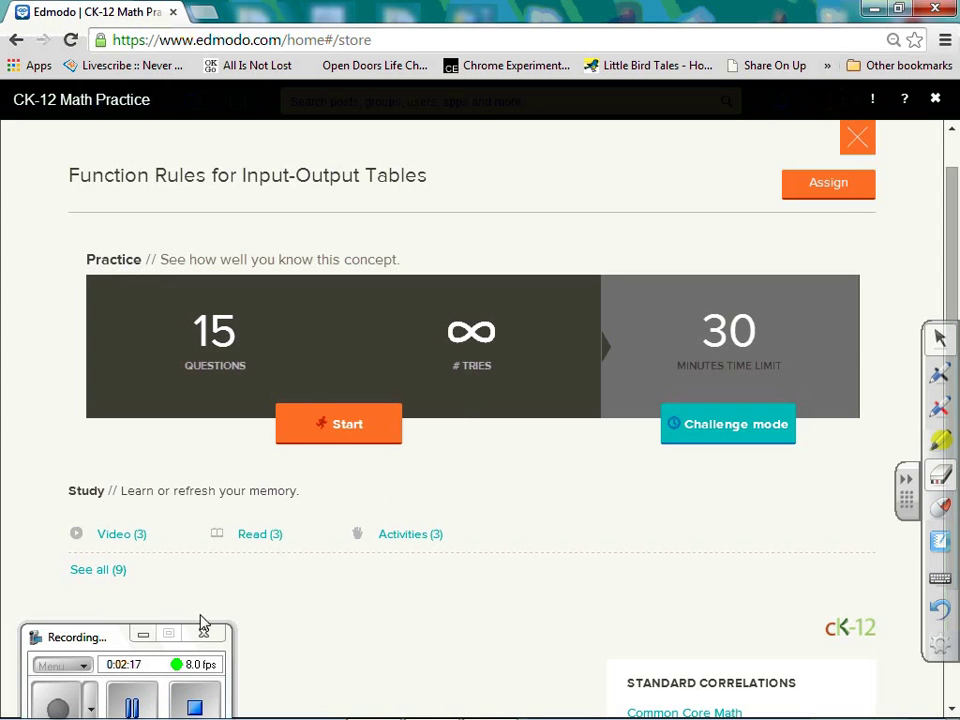
drag(117, 636, 130, 440)
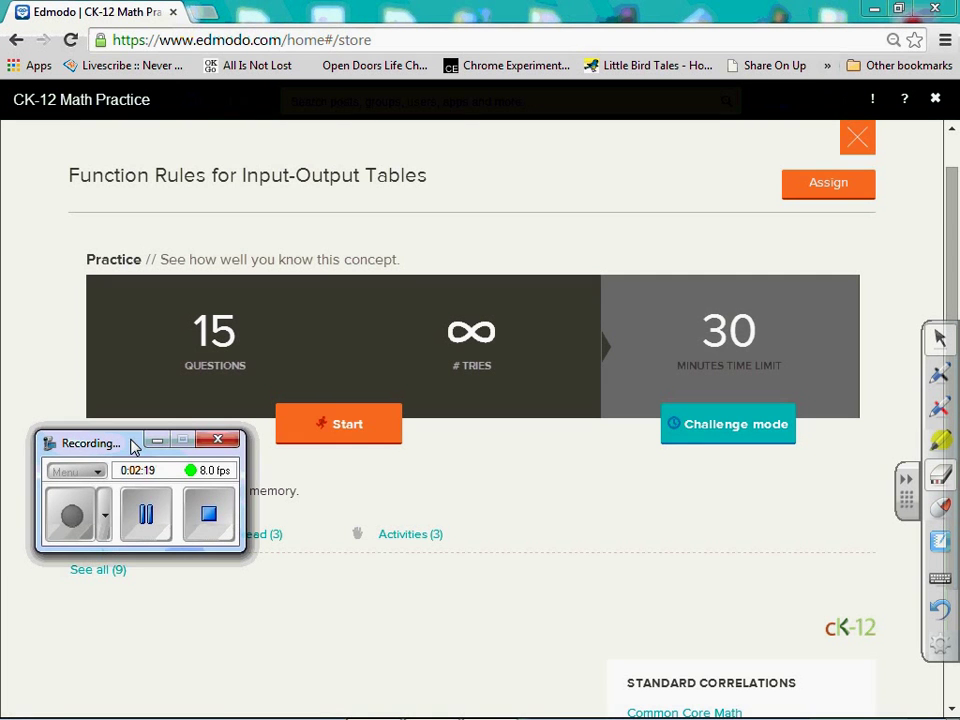
click(147, 515)
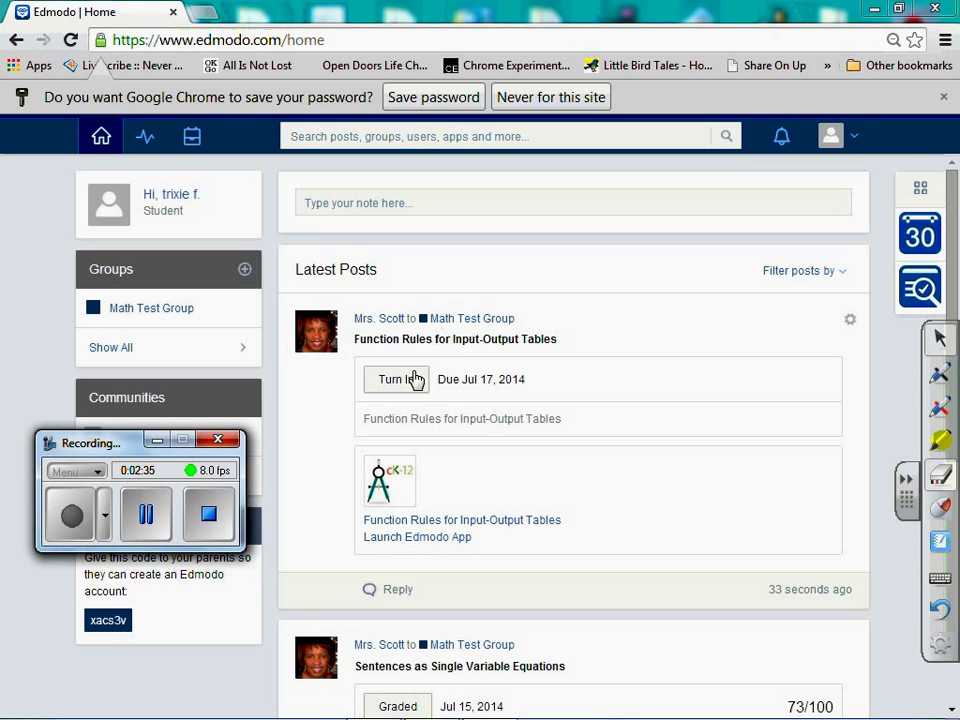
Launch the Function Rules for Input-Output Tables assignment from the student's latest posts and start the untimed practice.
click(474, 534)
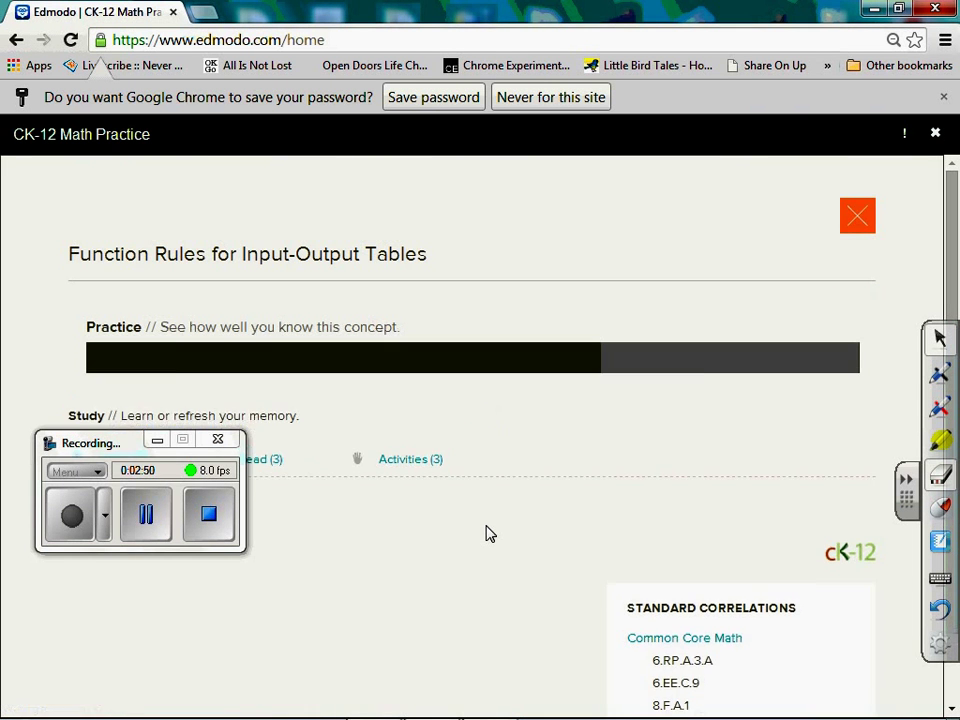
drag(133, 443, 95, 147)
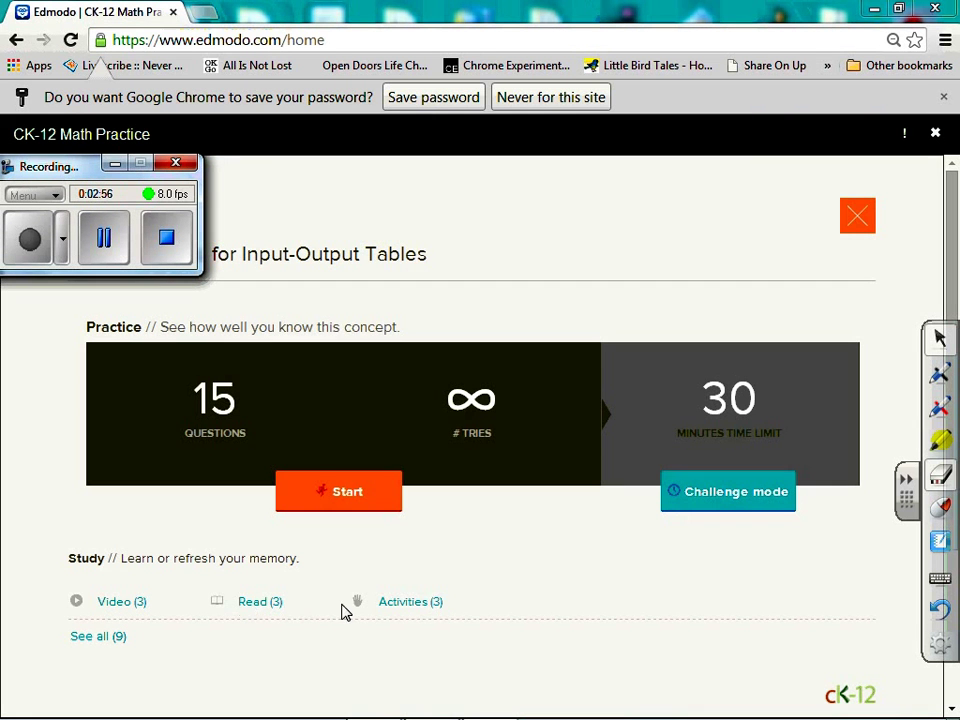
click(347, 495)
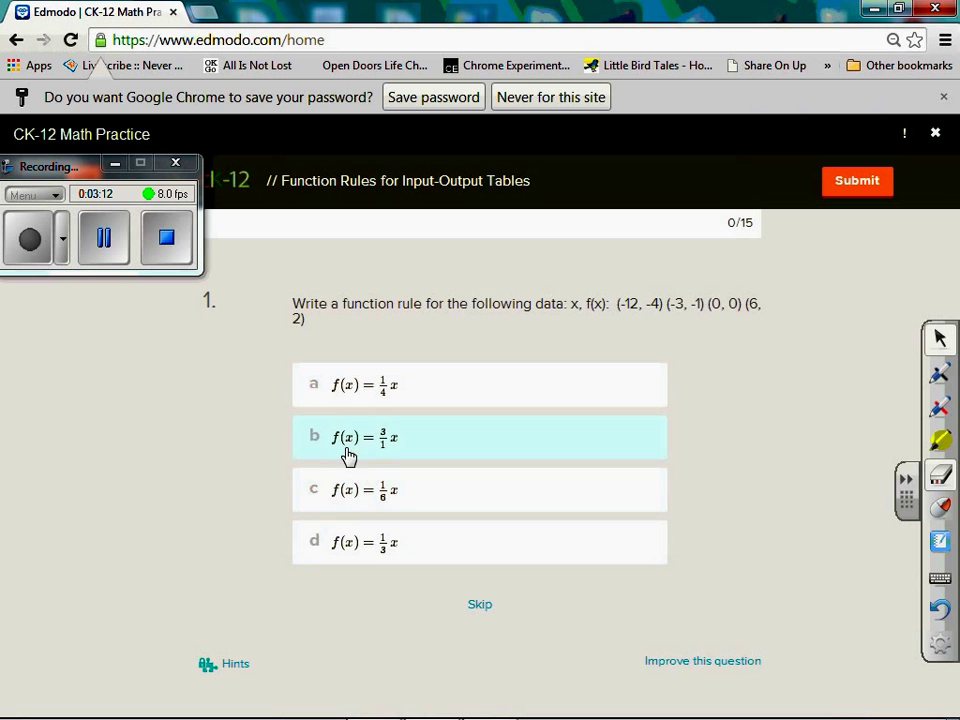
Answer question 1 with f(x) = 1/6 x and question 2 with 2x + 3, continuing to question 3.
click(340, 490)
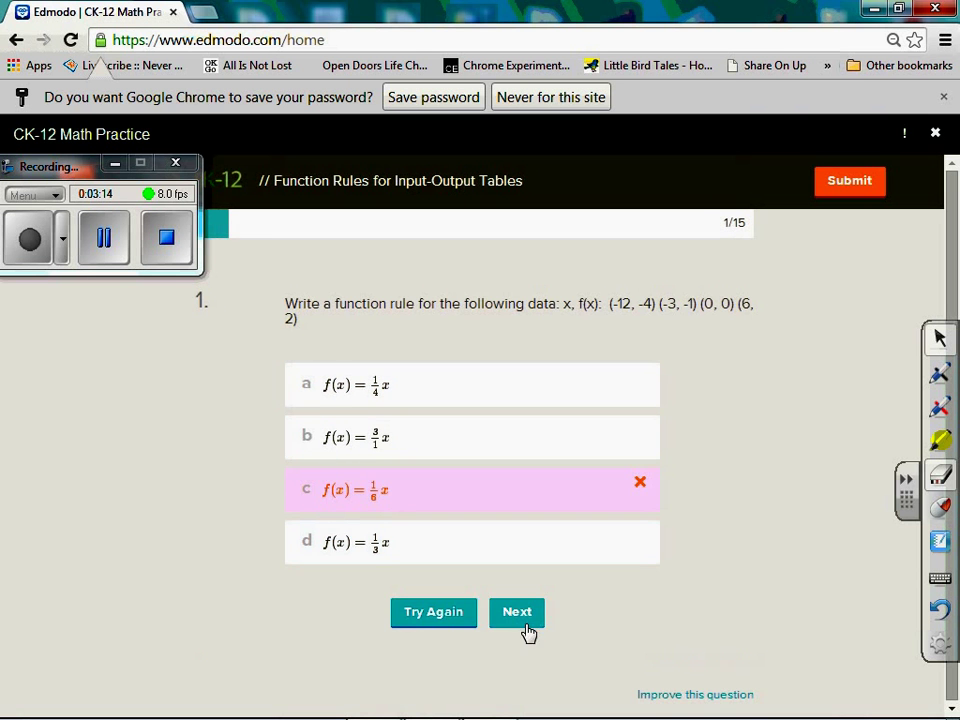
click(528, 618)
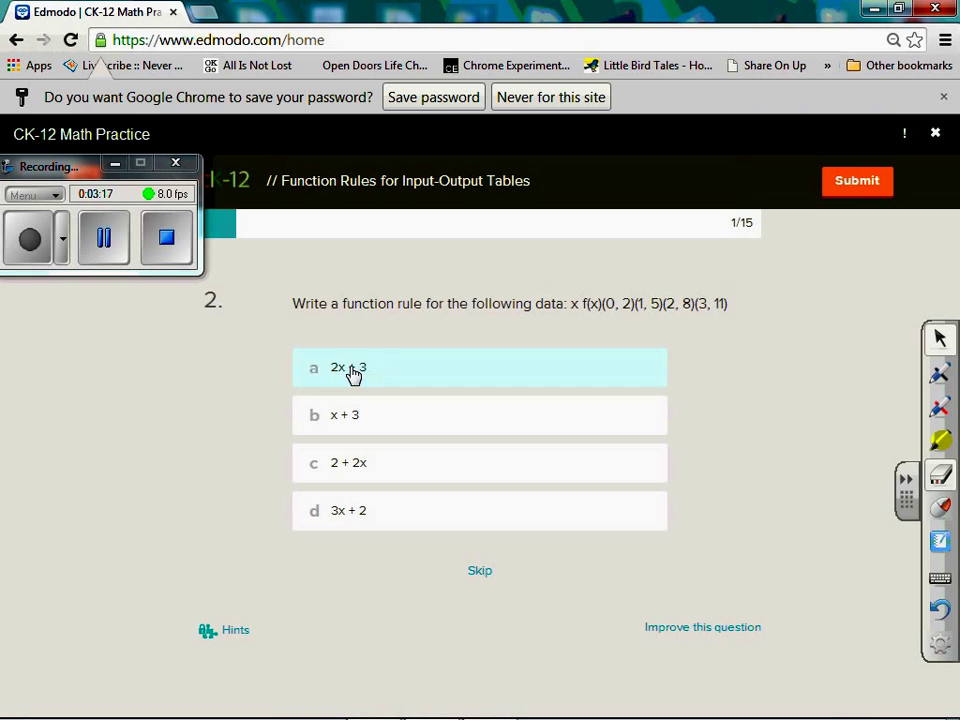
click(356, 372)
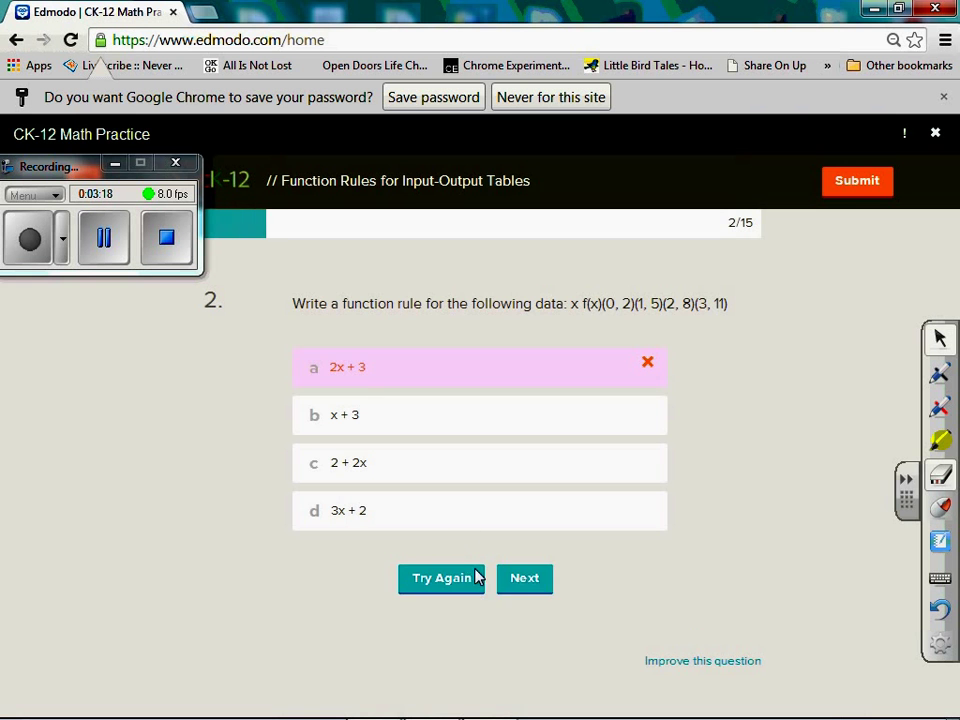
click(540, 583)
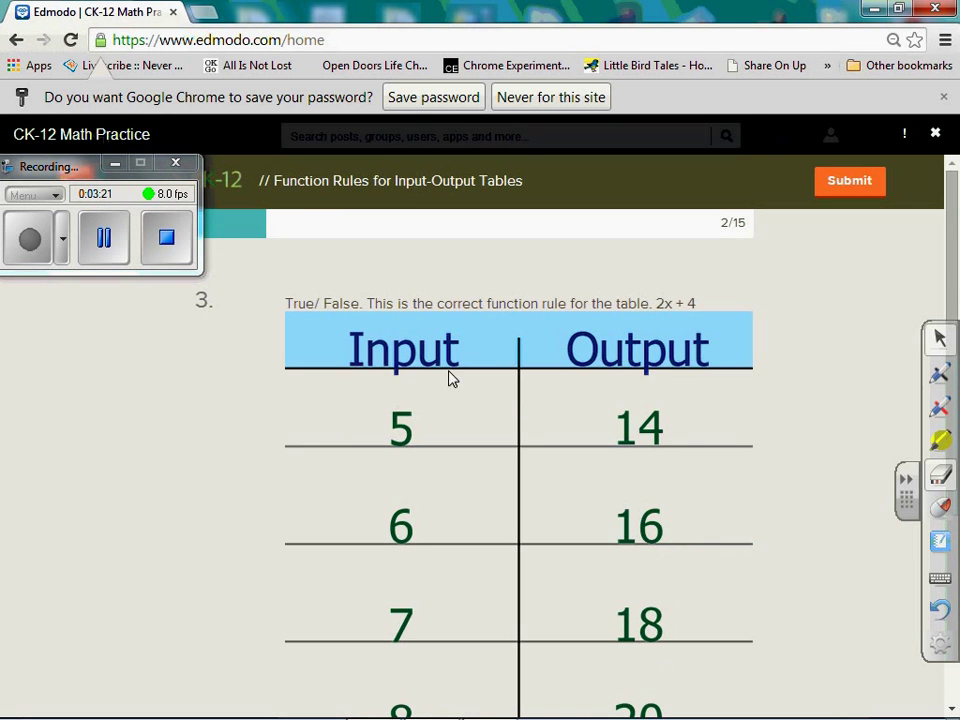
Answer TRUE to question 3 on the rule 2x + 4 and continue to question 4.
scroll(433, 405, down, 3)
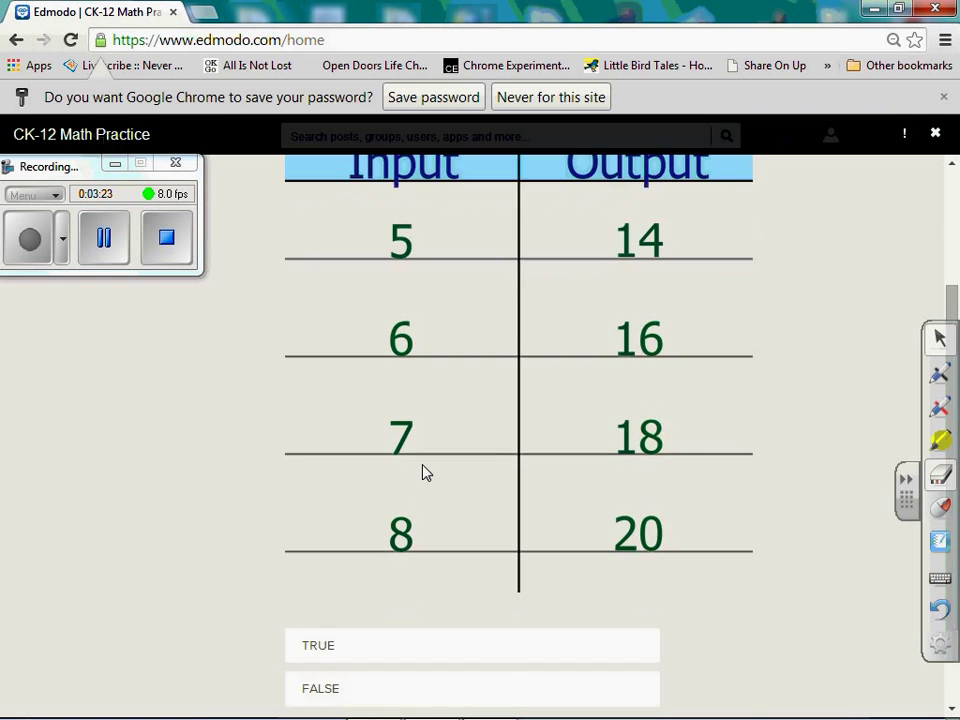
scroll(423, 470, down, 1)
click(332, 544)
click(471, 625)
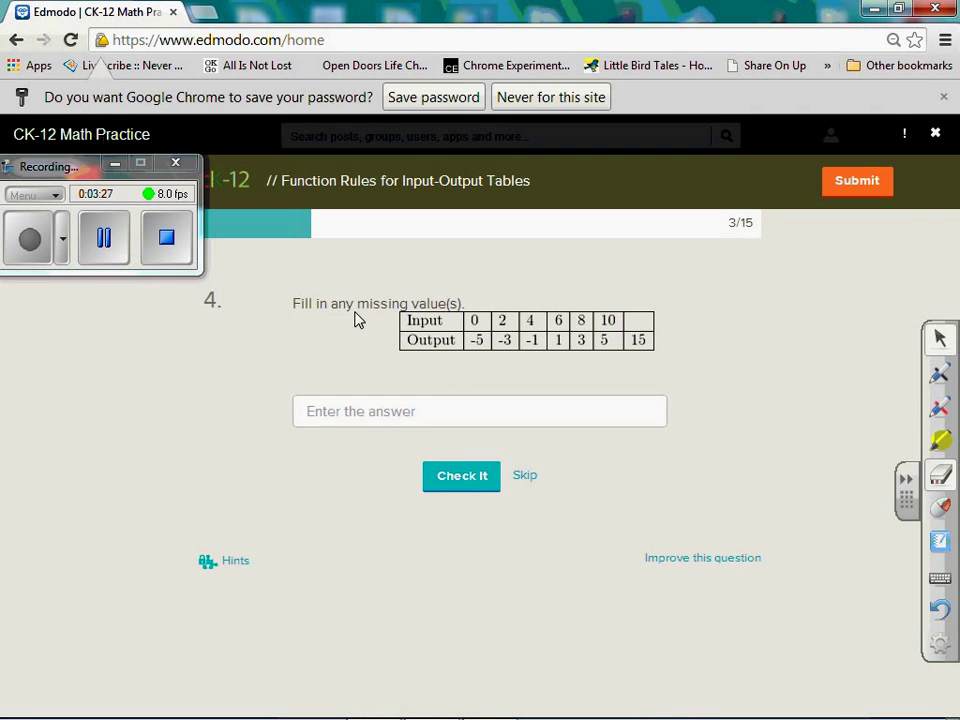
Answer question 4 with 25 and question 5 with 2x + 2, continuing to question 6.
click(431, 412)
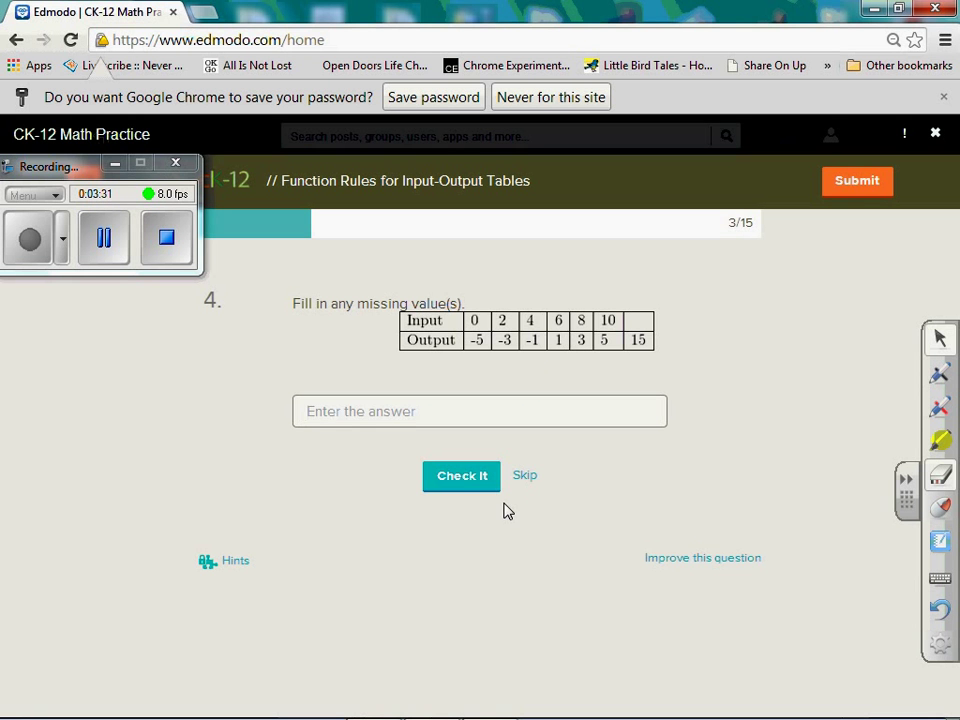
text(25)
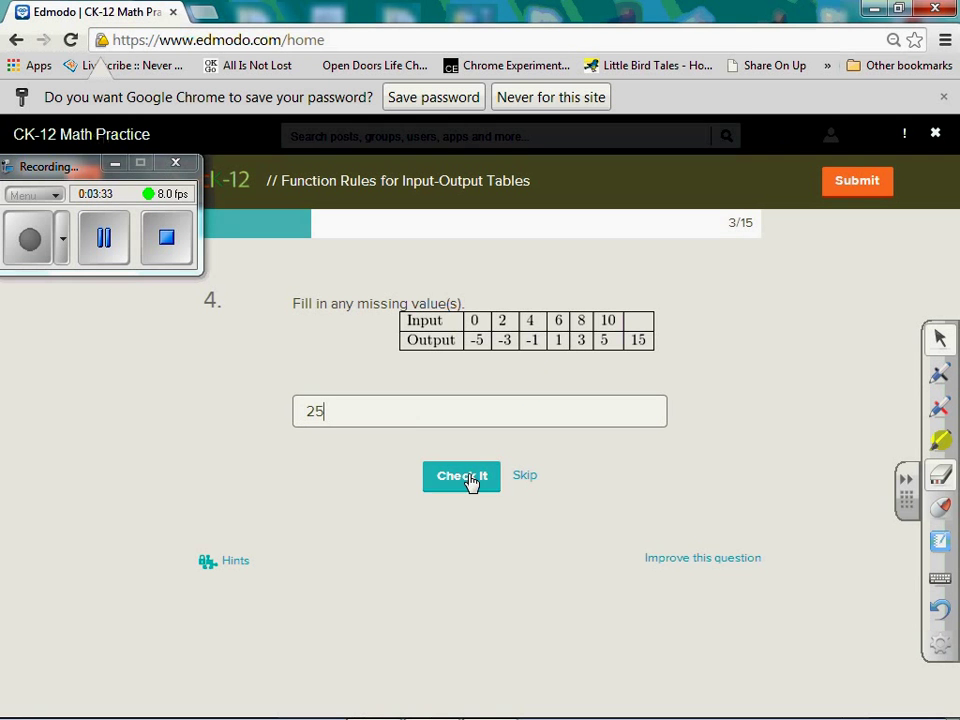
click(468, 477)
click(530, 475)
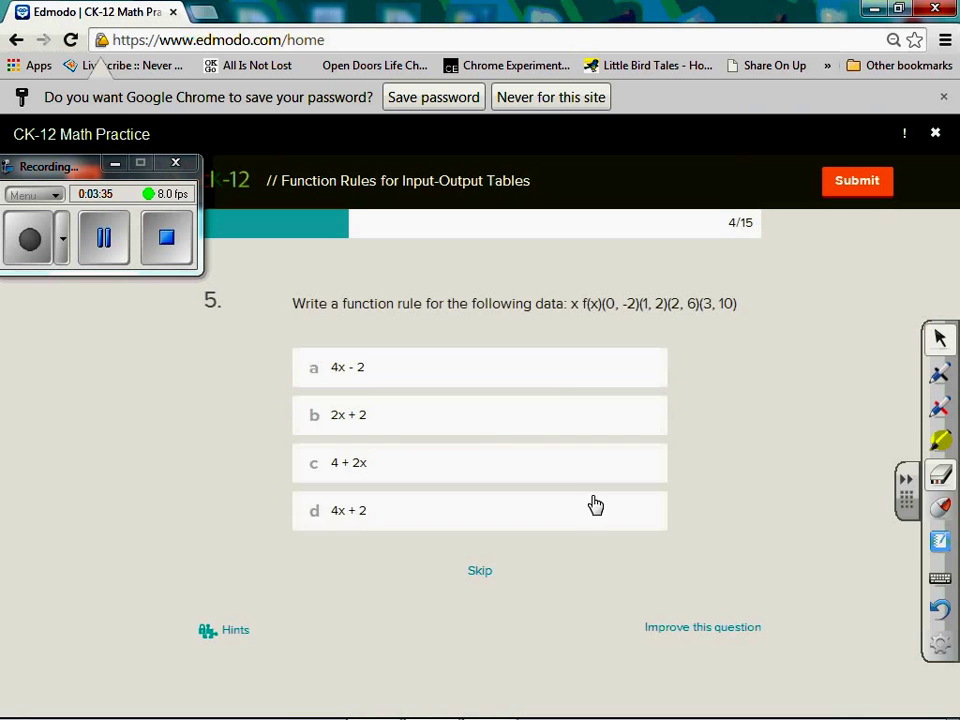
click(361, 414)
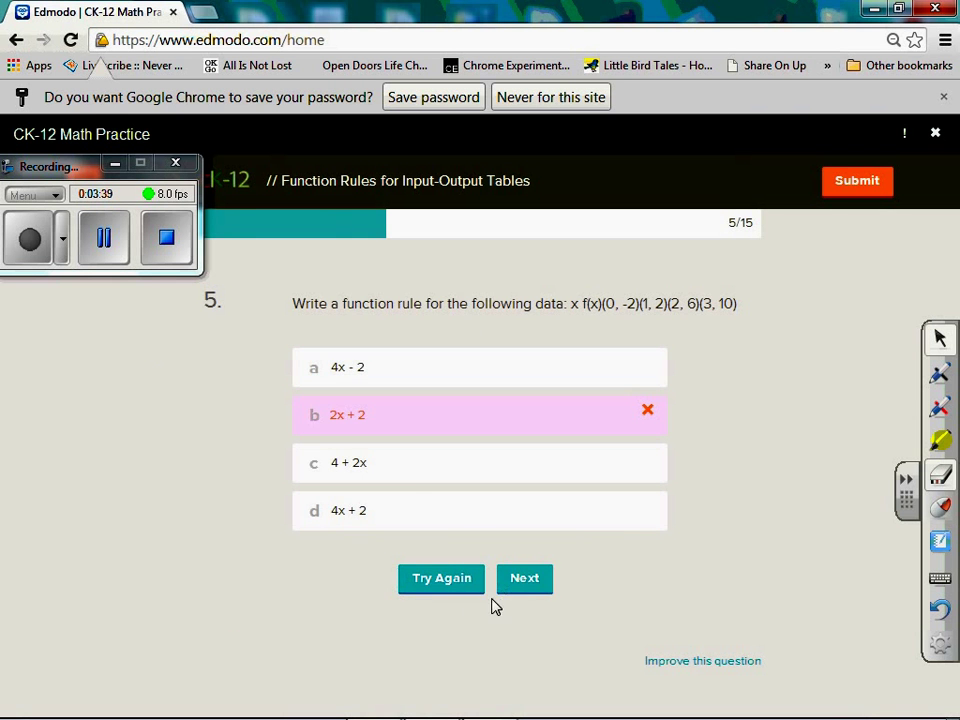
click(524, 578)
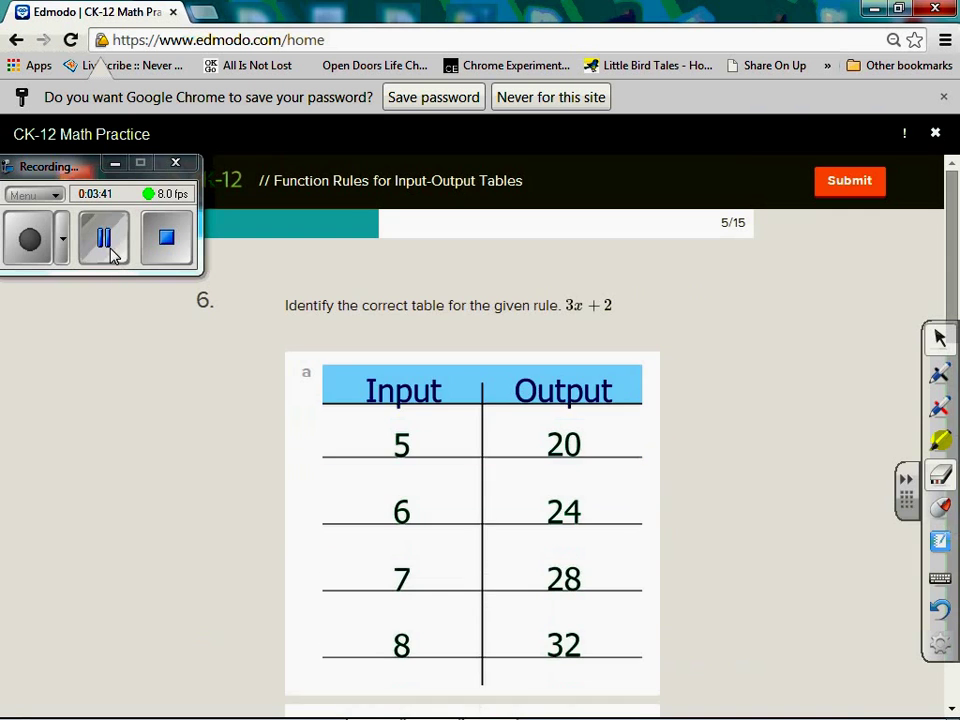
click(107, 245)
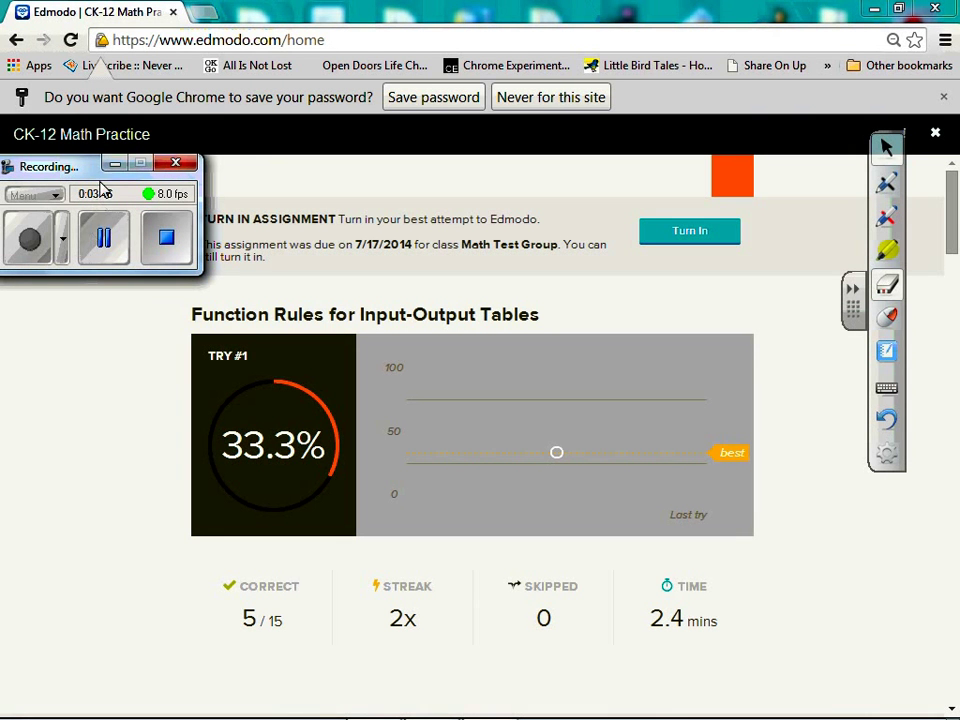
drag(72, 165, 55, 233)
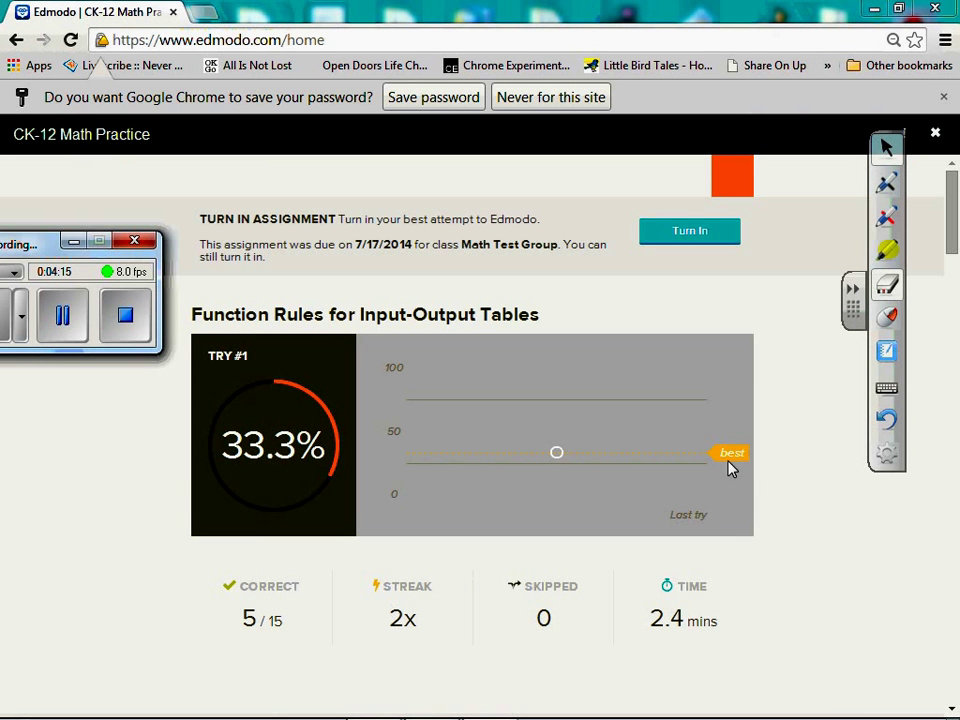
Turn in the best attempt of Function Rules for Input-Output Tables to Math Test Group and dismiss the resulting dialog.
drag(951, 235, 951, 200)
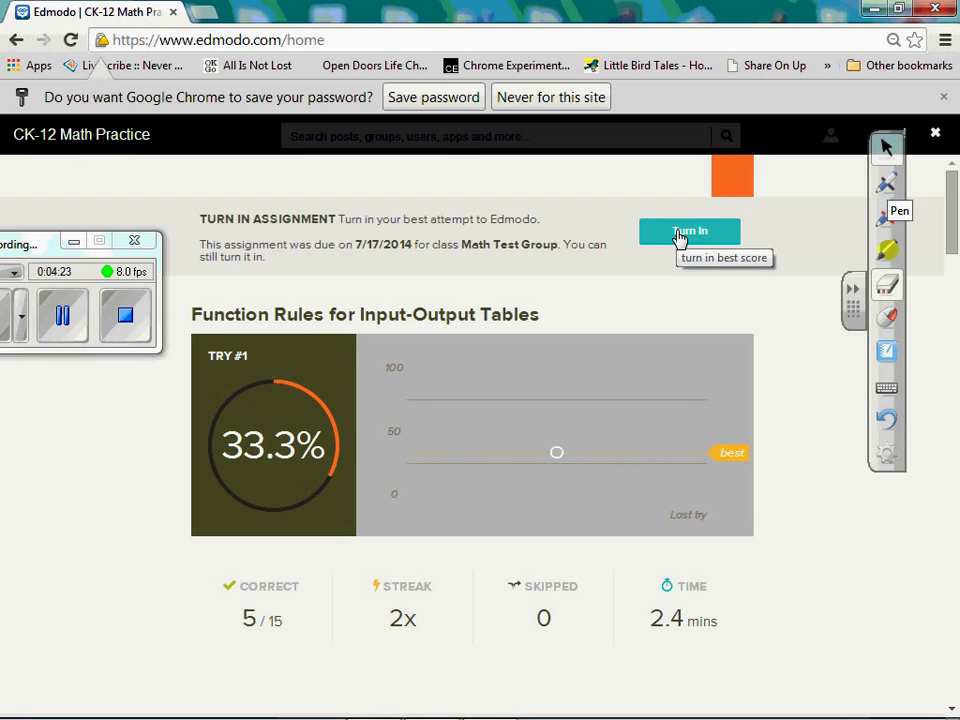
click(677, 234)
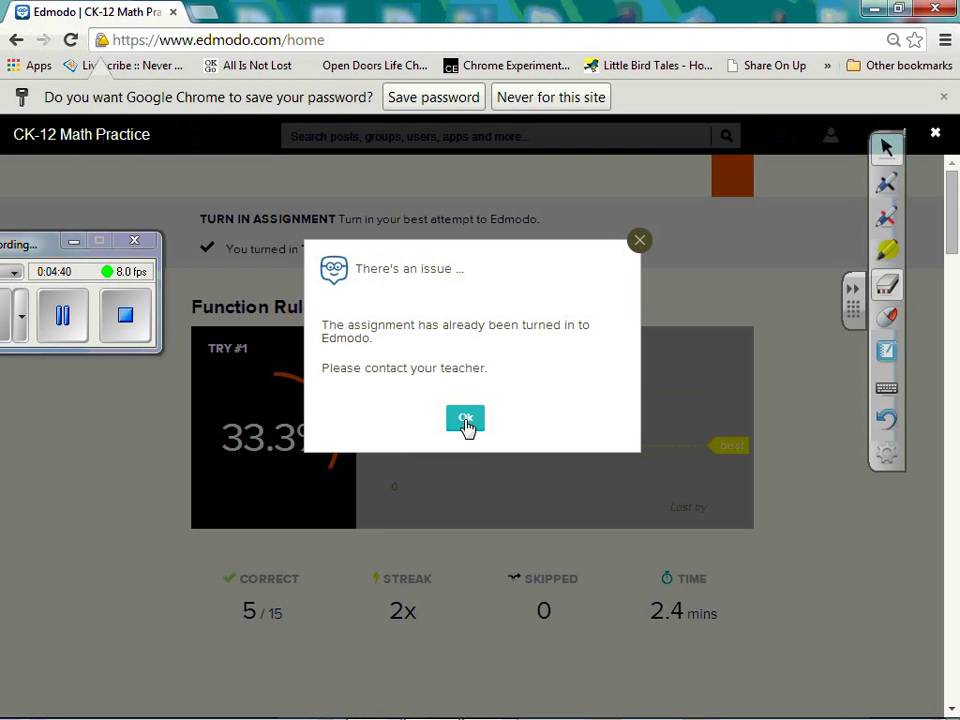
click(466, 420)
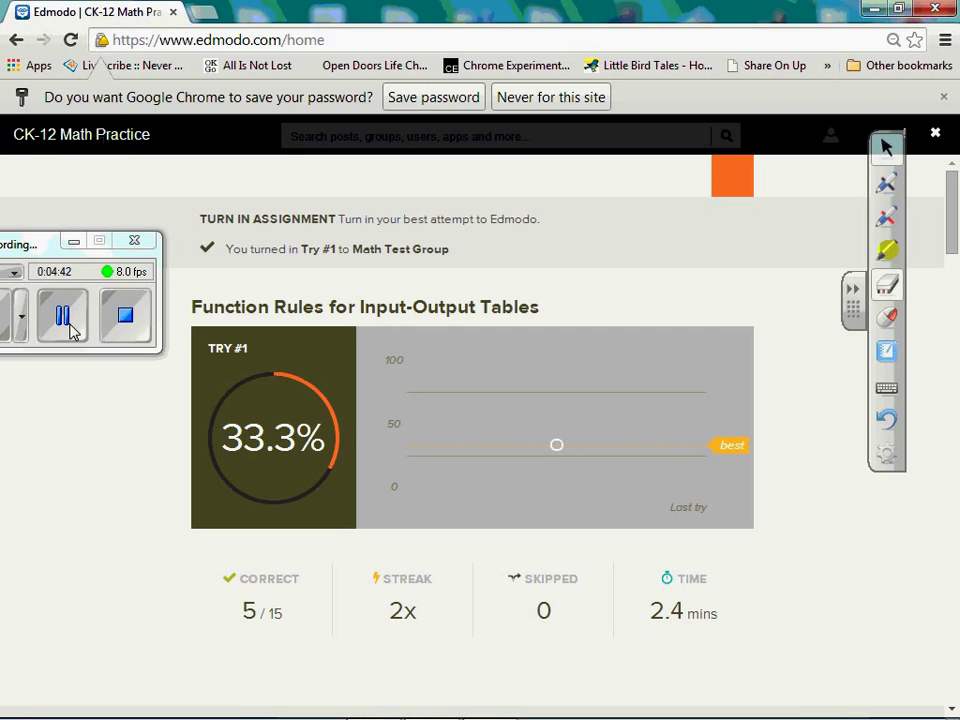
click(71, 332)
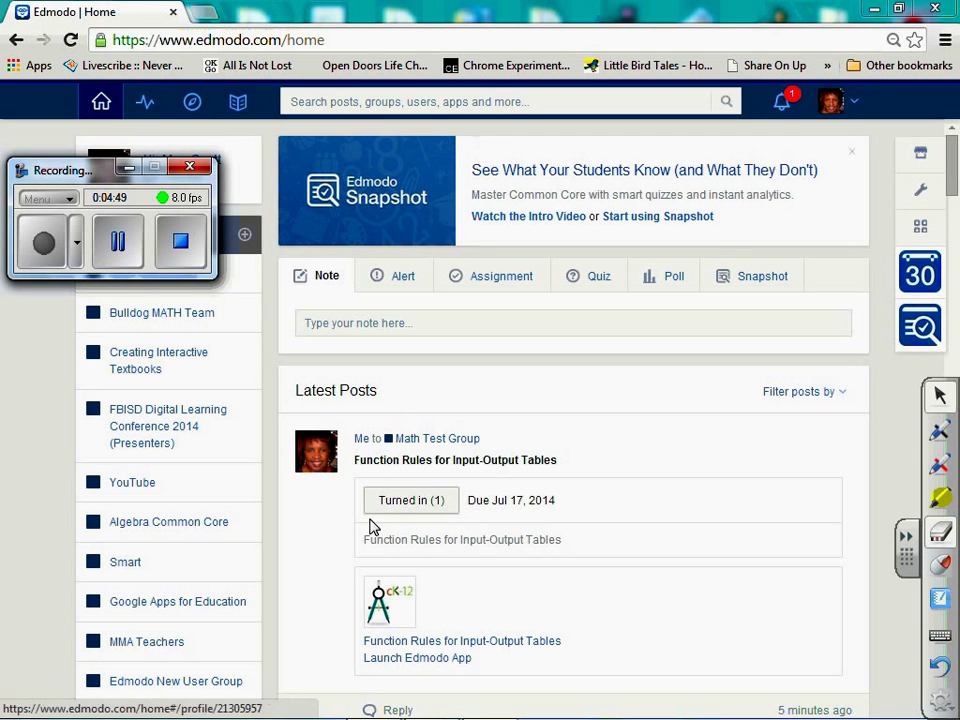
From the teacher's home feed, open all submissions for Function Rules for Input-Output Tables and view the student's graded submission.
click(402, 505)
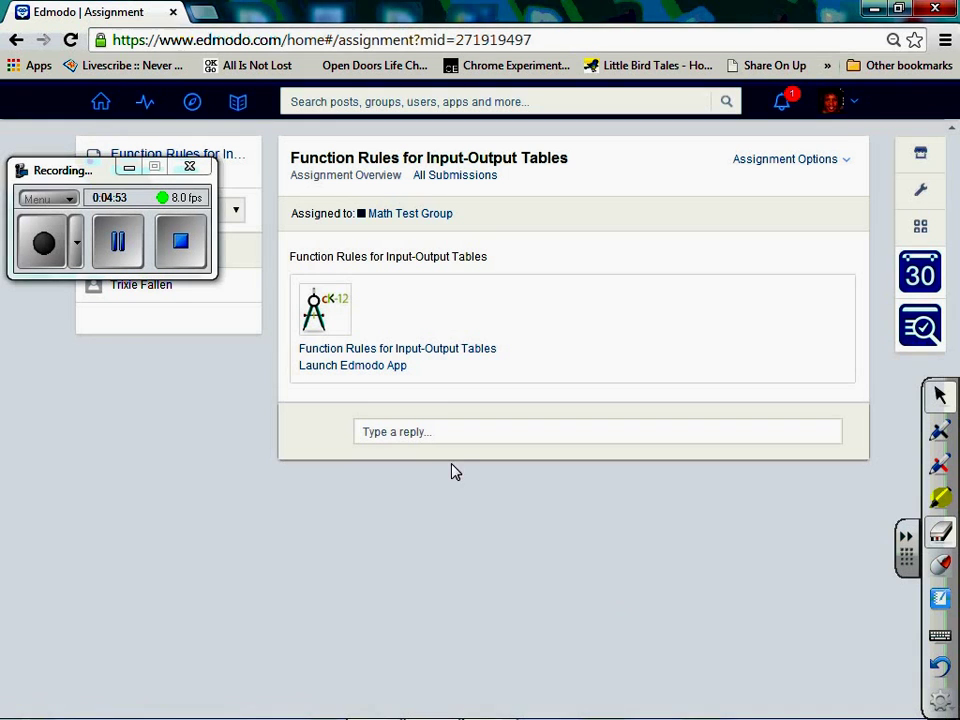
click(437, 178)
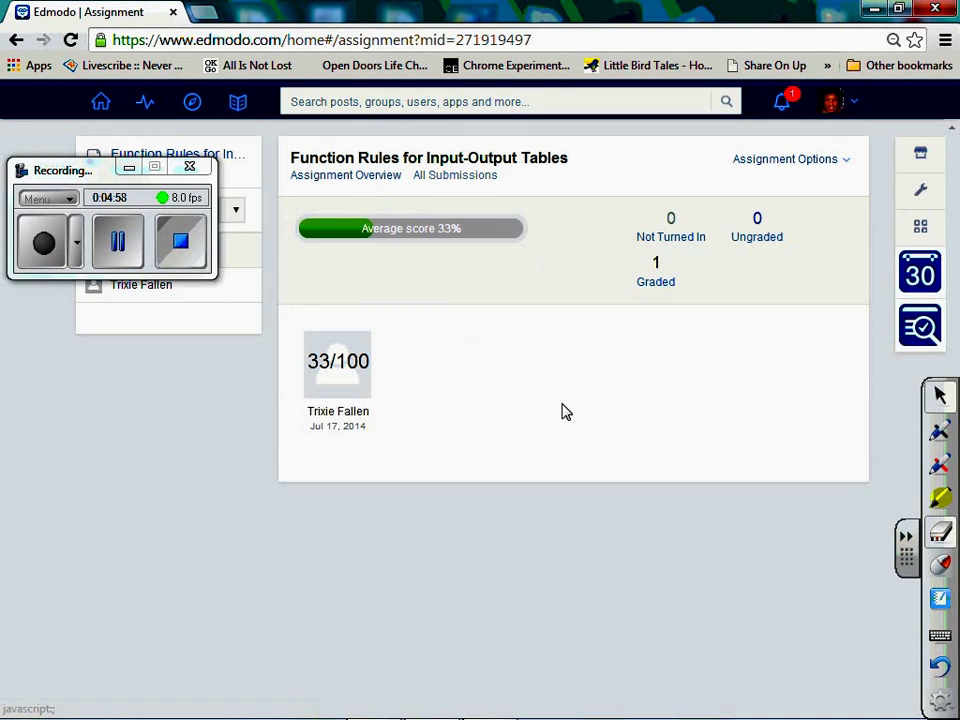
click(345, 410)
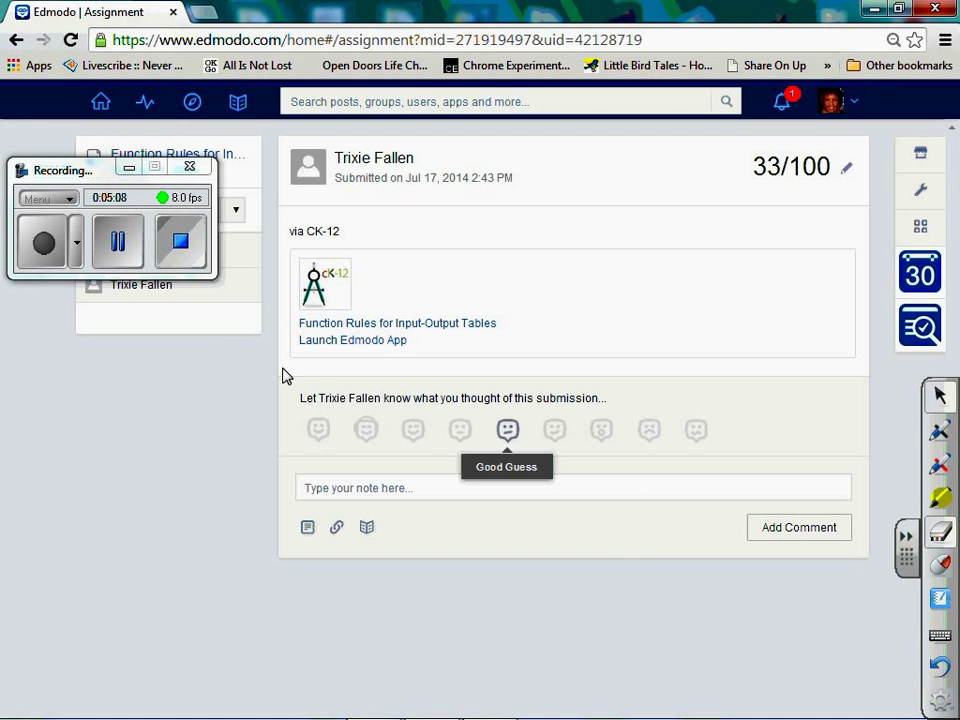
Review the student's CK-12 practice results and answers from the submission, and return to the submission page.
click(118, 242)
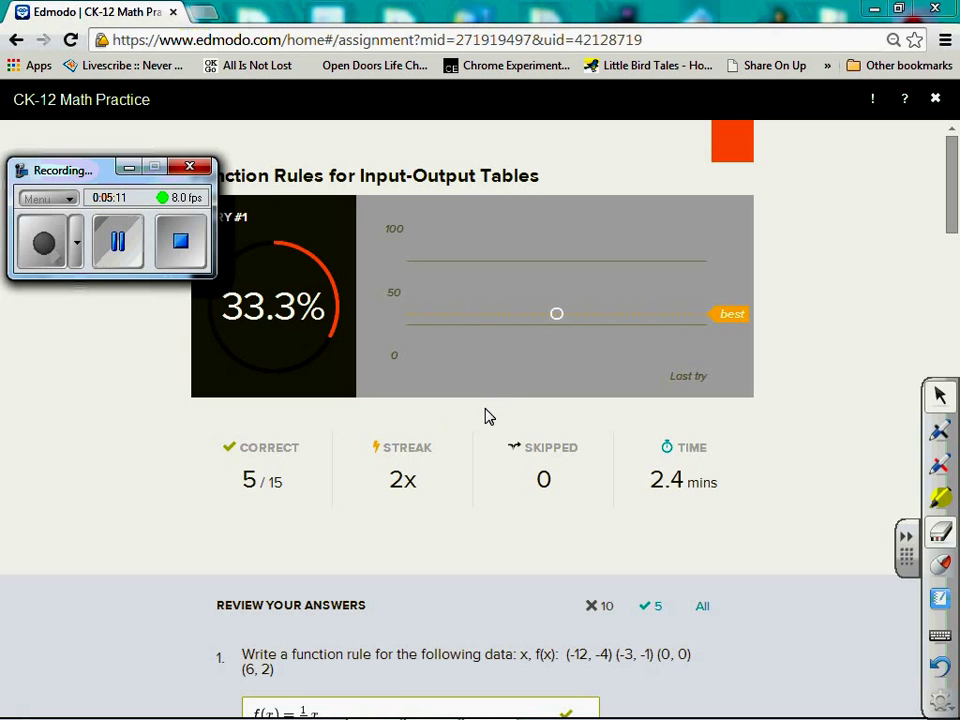
mouse_move(951, 222)
mouse_down()
mouse_move(947, 505)
mouse_move(951, 200)
mouse_up()
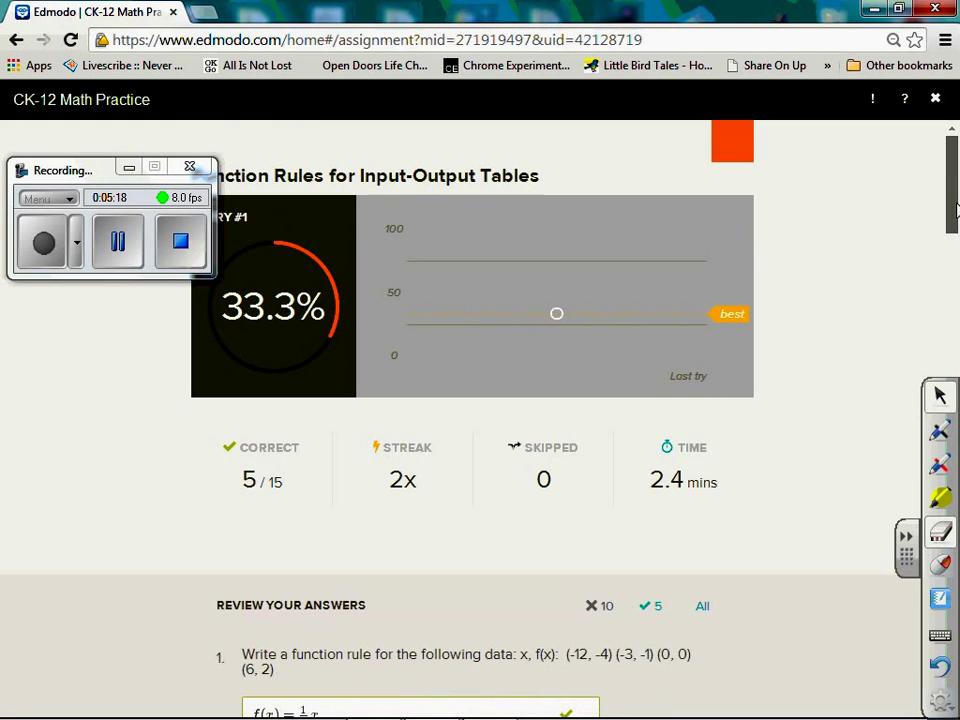
click(935, 99)
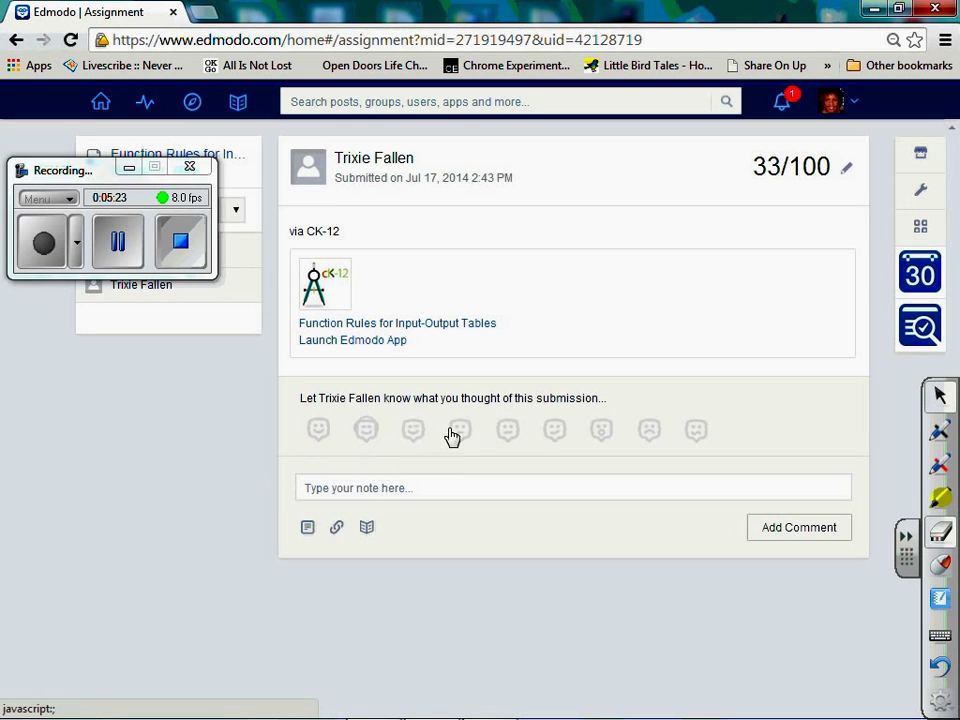
Select the sixth reaction face as feedback on the student's submission and begin a comment note.
click(556, 432)
click(406, 490)
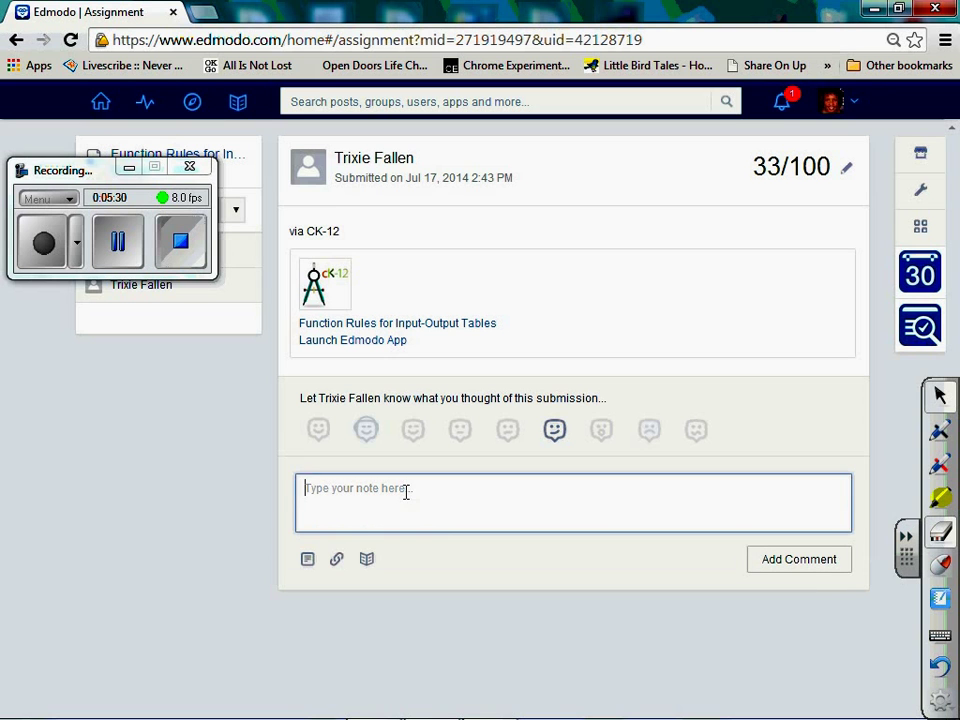